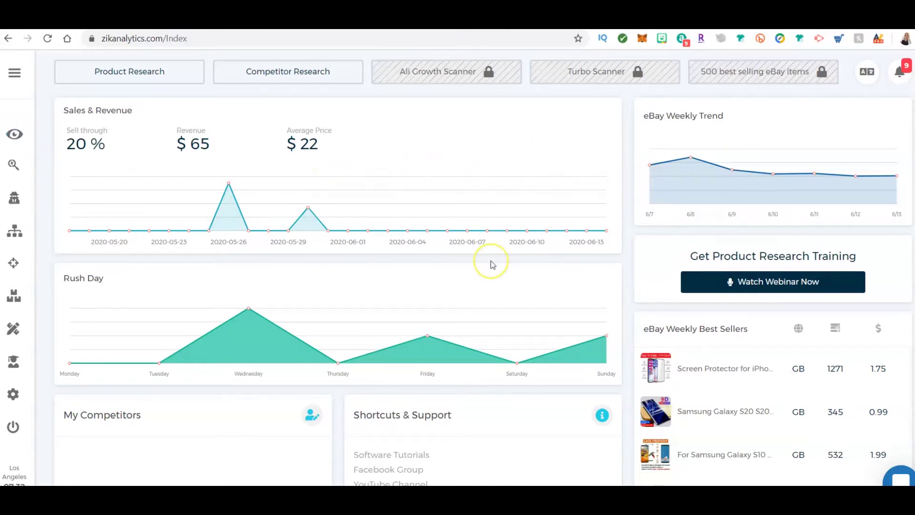
scroll(491, 262, "down", 2)
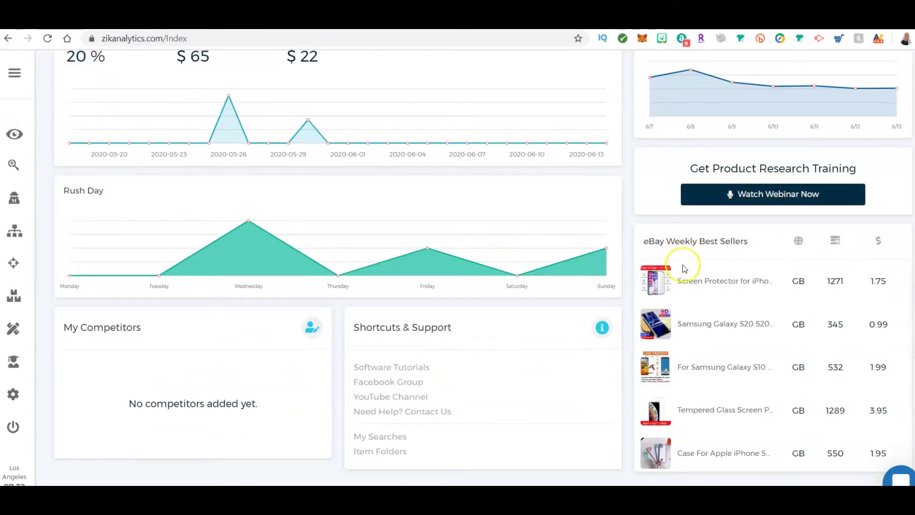
scroll(682, 265, "up", 2)
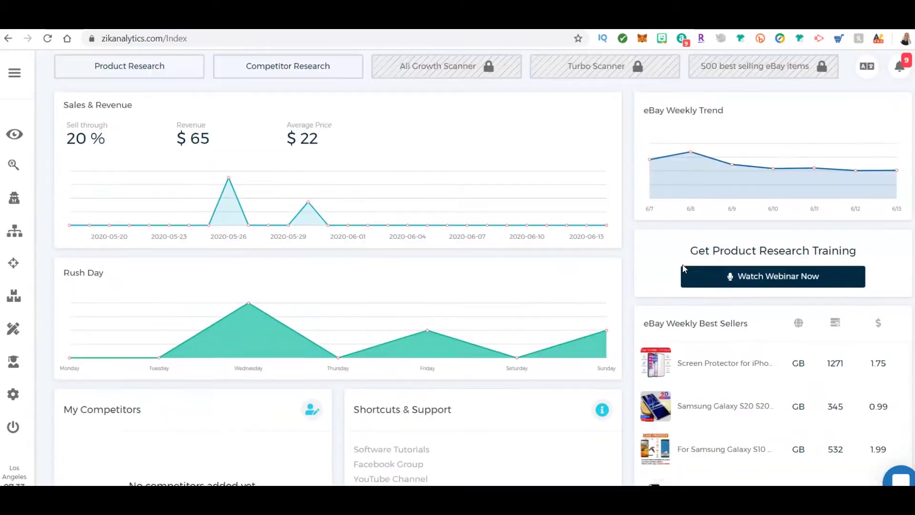
scroll(726, 332, "down", 2)
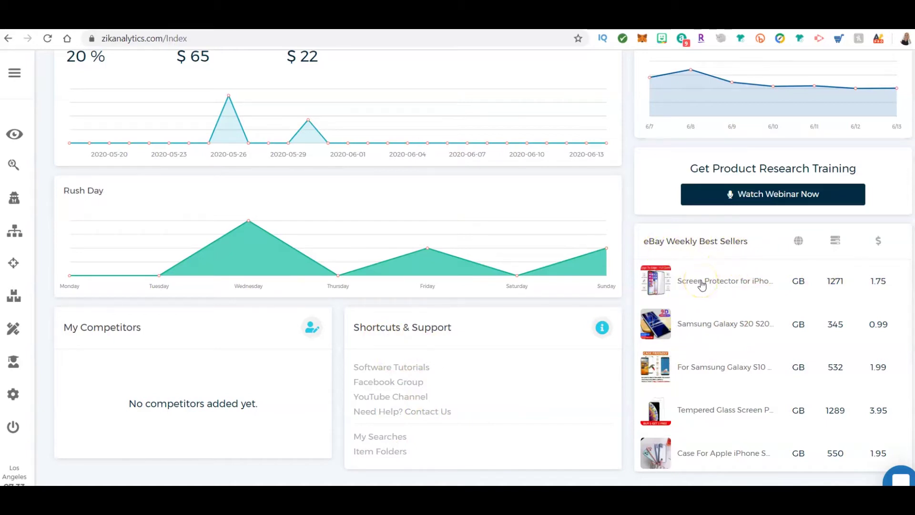
scroll(701, 284, "down", 2)
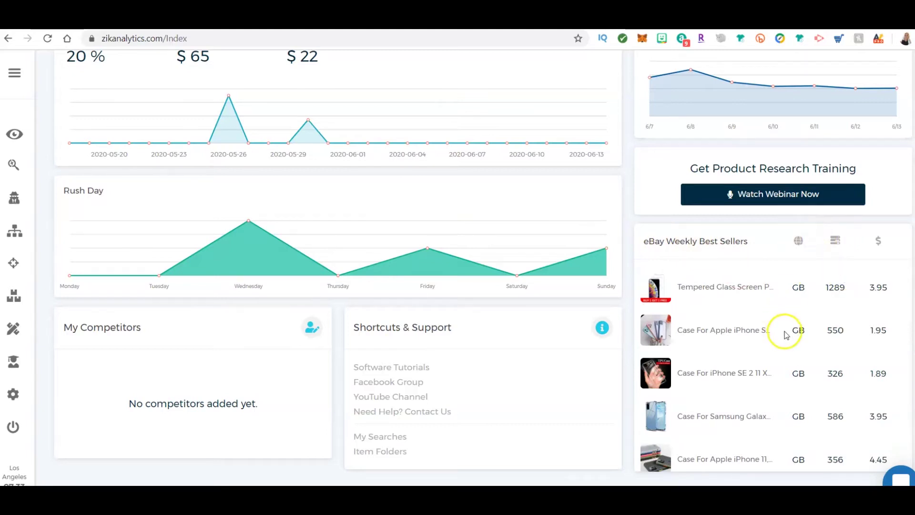
- Search Zik Product Research for 'gym shorts' using the earlier search suggestion
left_click(801, 242)
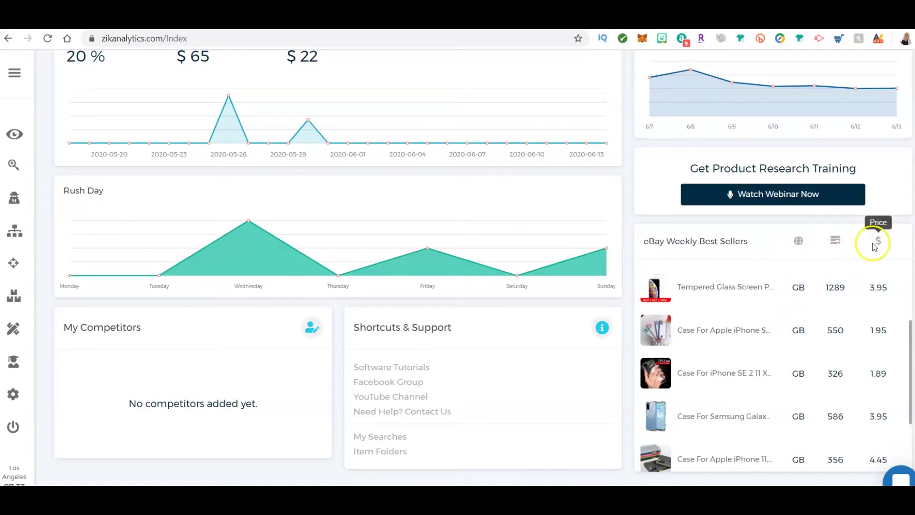
scroll(743, 294, "down", 2)
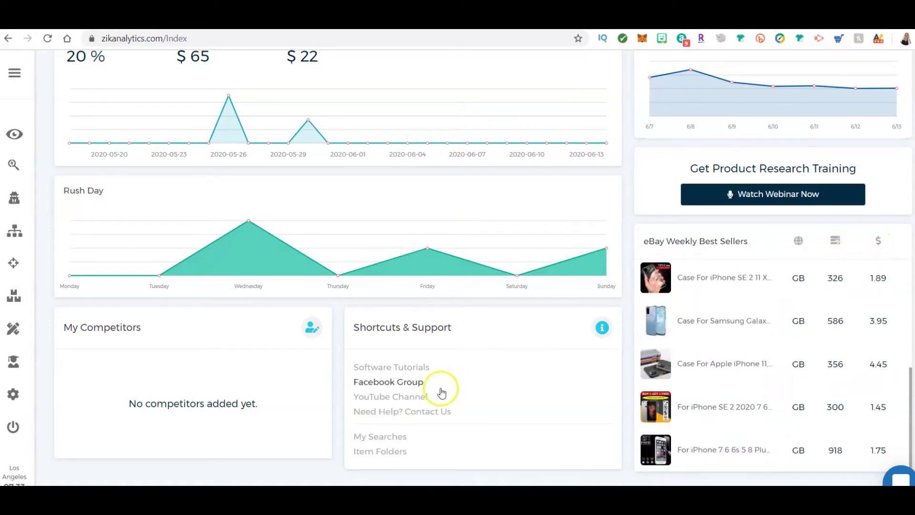
mouse_move(268, 142)
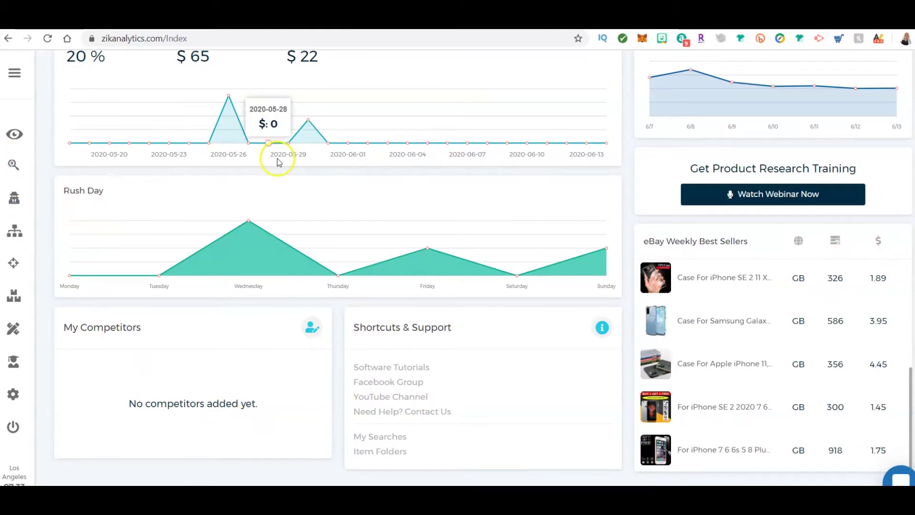
scroll(277, 162, "up", 2)
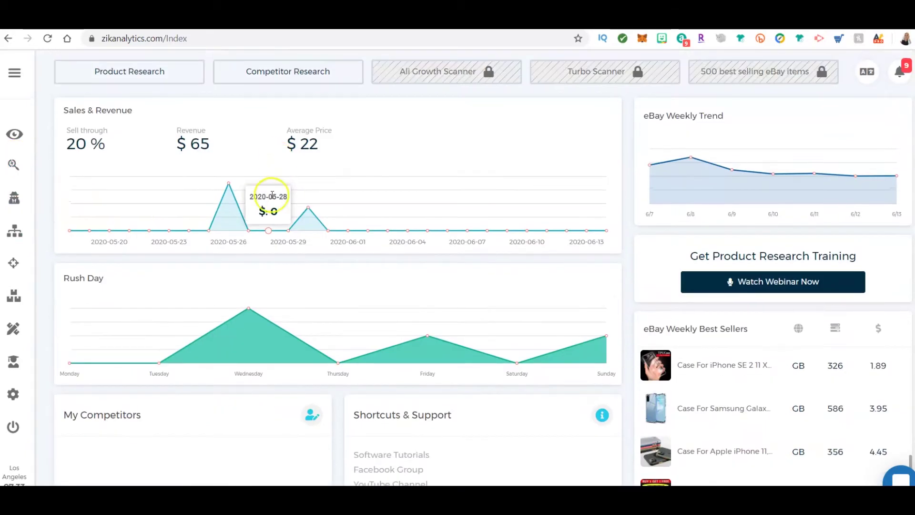
left_click(12, 163)
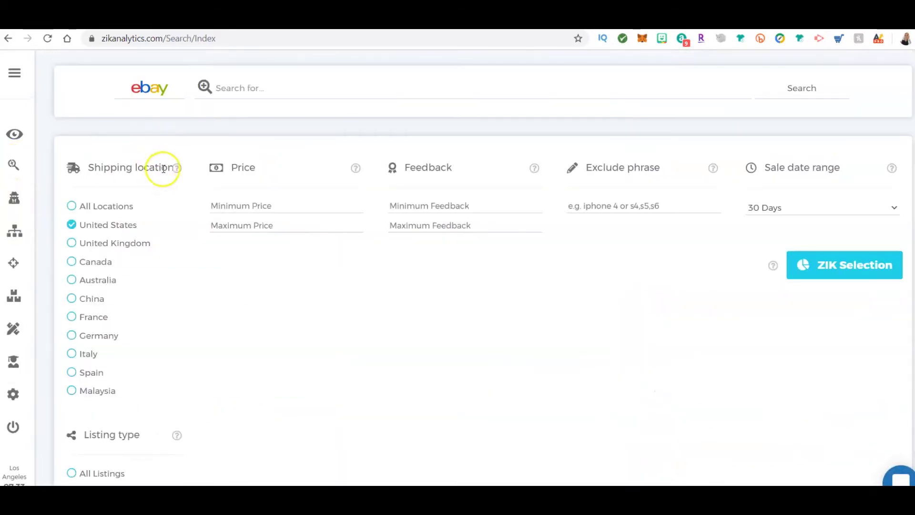
left_click(241, 90)
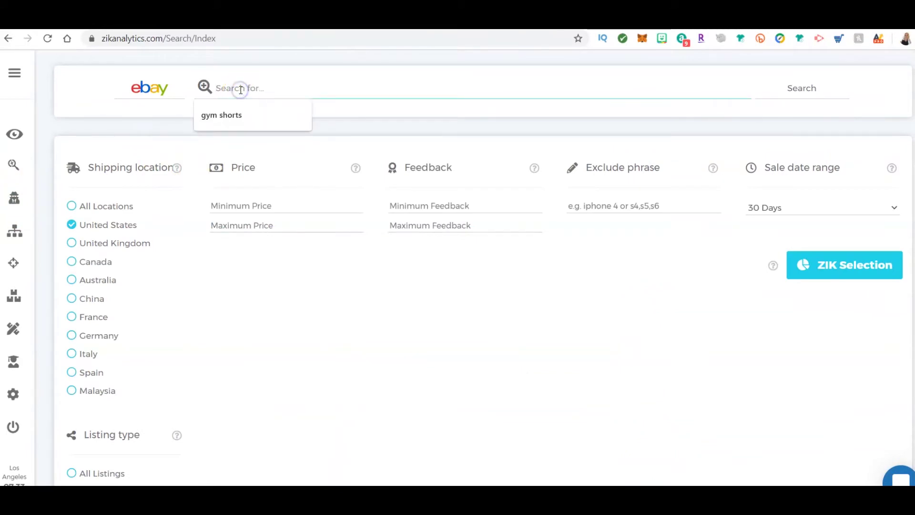
left_click(252, 116)
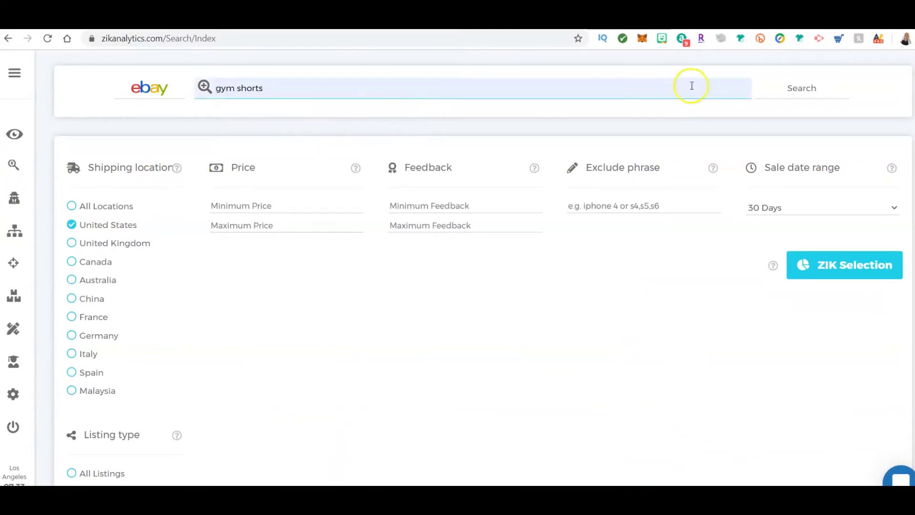
left_click(785, 93)
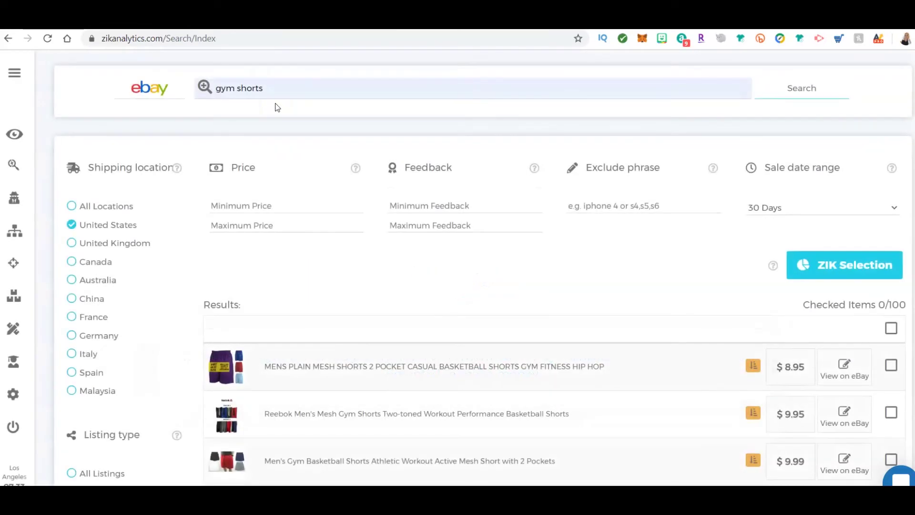
scroll(558, 278, "down", 1)
scroll(598, 288, "down", 3)
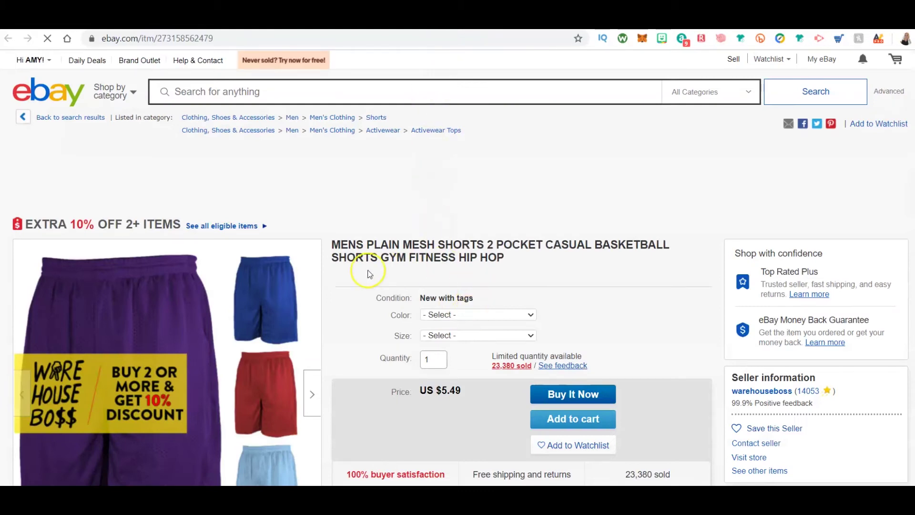
scroll(368, 273, "down", 2)
scroll(361, 281, "down", 1)
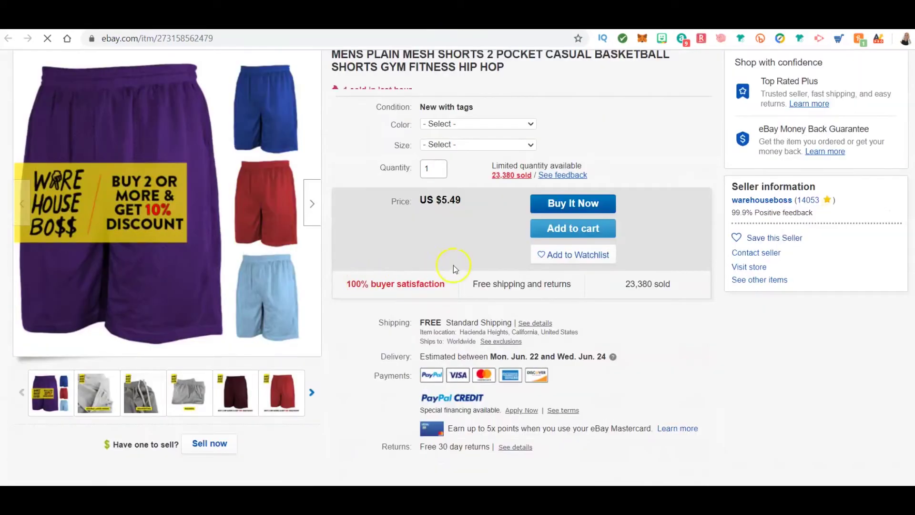
scroll(481, 250, "up", 3)
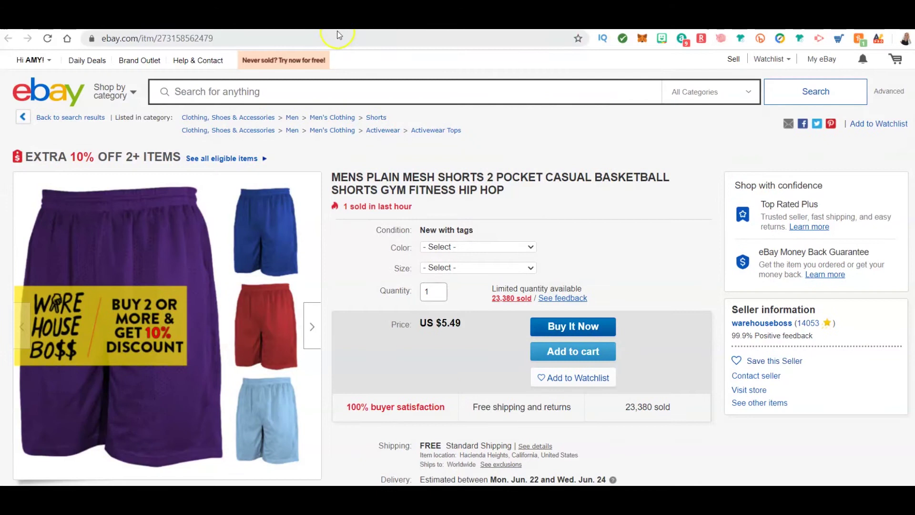
- Return to the gym shorts results and look up DSM Tool suppliers for the first listing
left_click(339, 34)
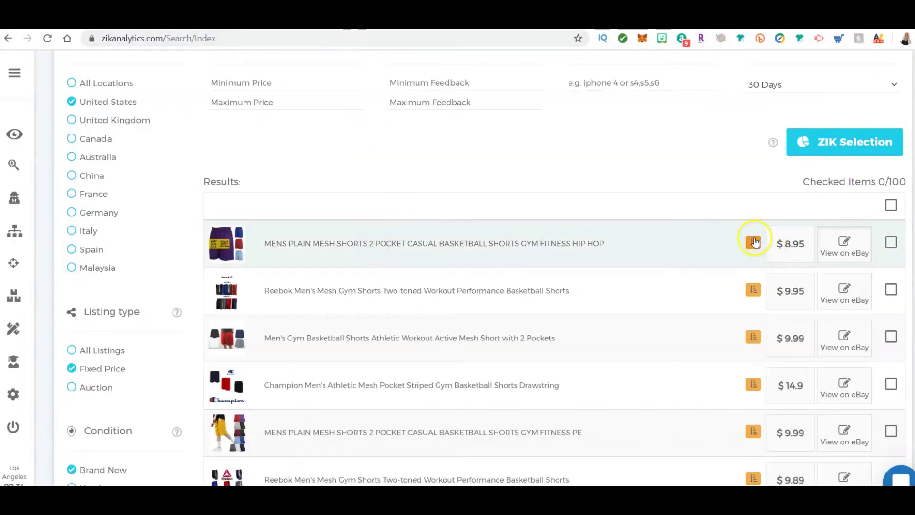
left_click(752, 242)
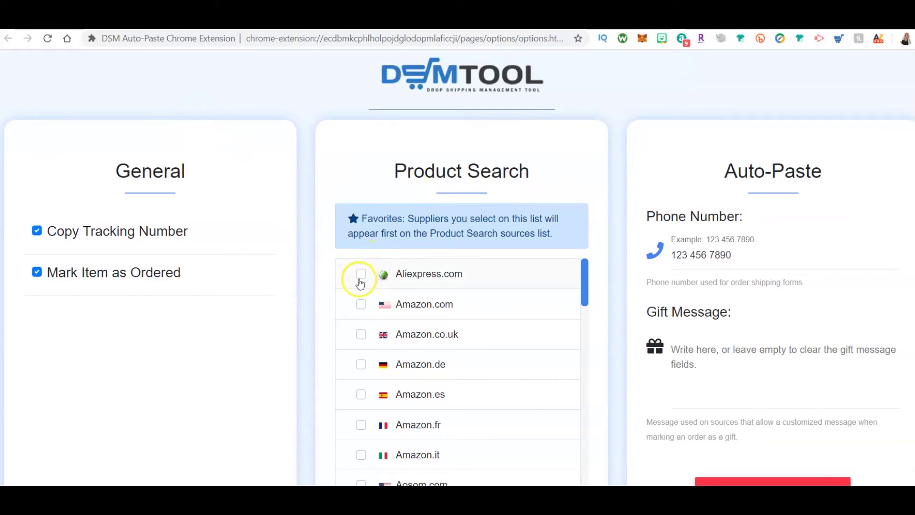
mouse_move(583, 275)
left_mouse_down()
mouse_move(540, 466)
mouse_move(599, 237)
left_mouse_up()
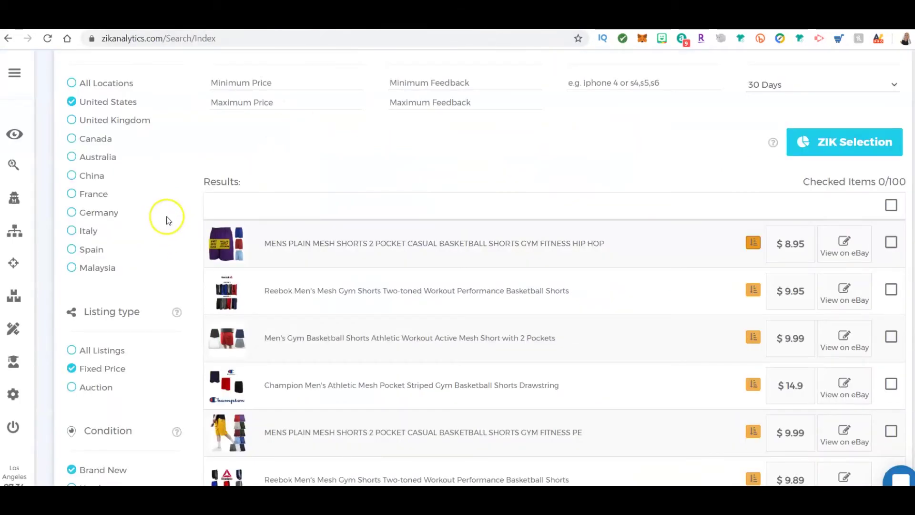
scroll(308, 144, "up", 1)
scroll(307, 143, "up", 1)
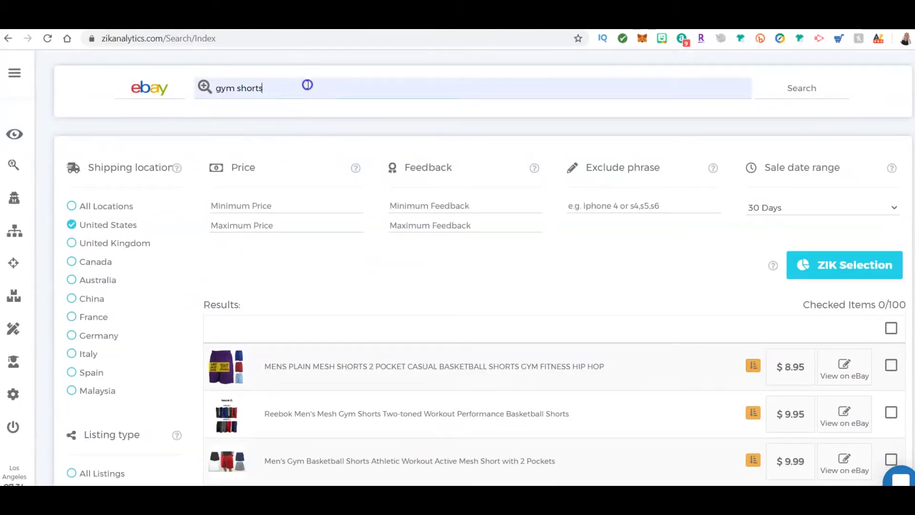
left_click_drag(307, 85, 223, 99)
type("kids")
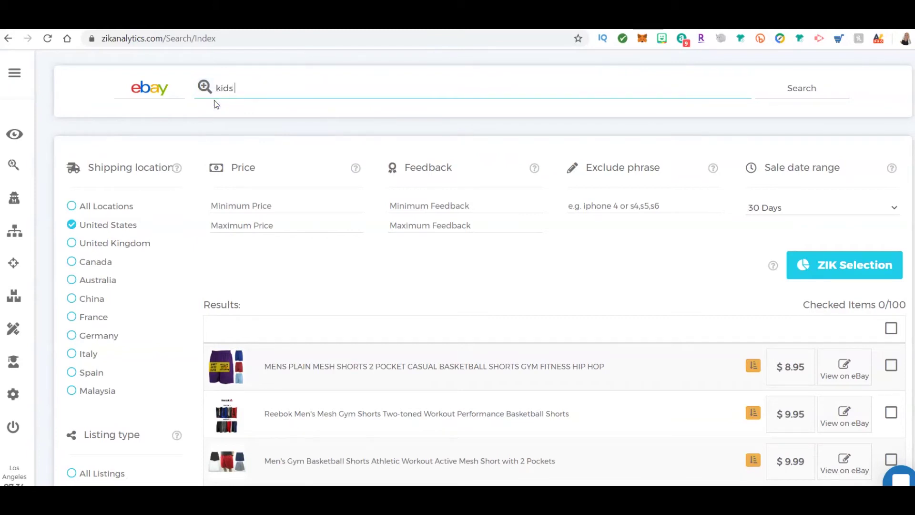
type("l")
- Run the 'kids pool' search to list the inflatable pool listings
key("Return")
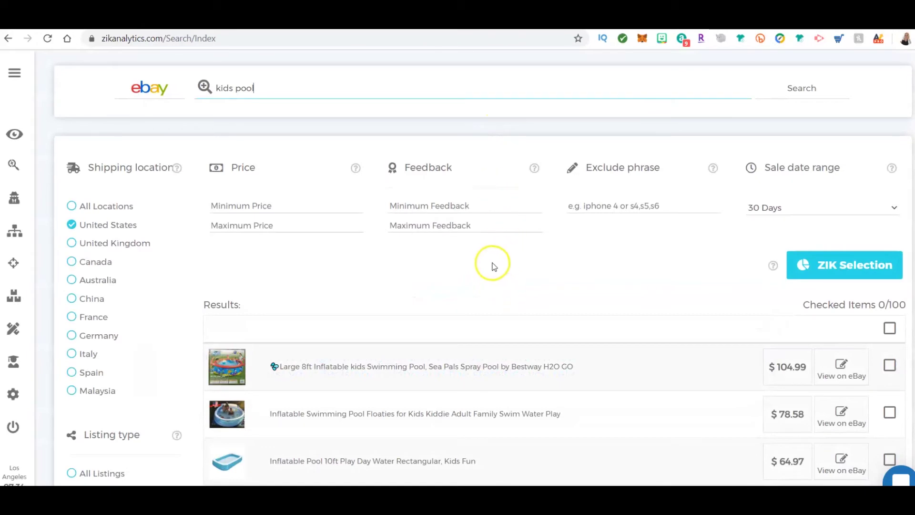
scroll(490, 265, "down", 1)
scroll(632, 241, "down", 2)
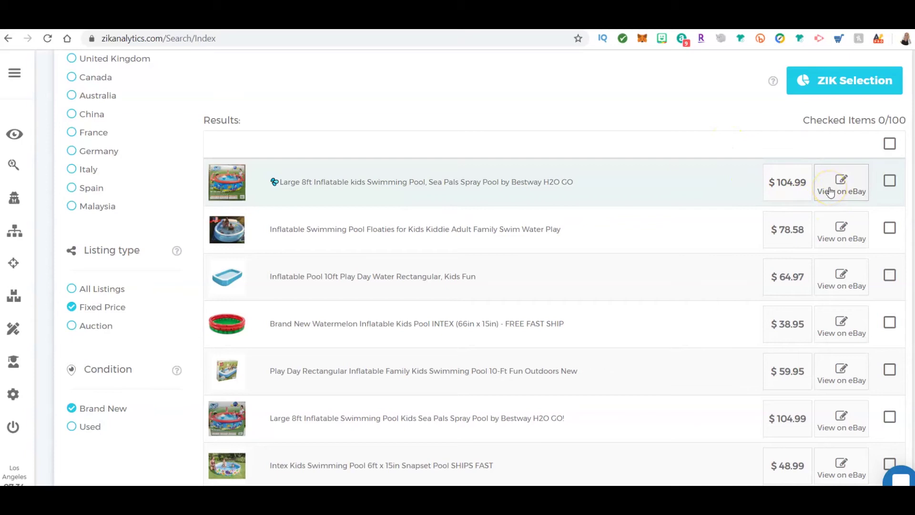
scroll(829, 192, "down", 4)
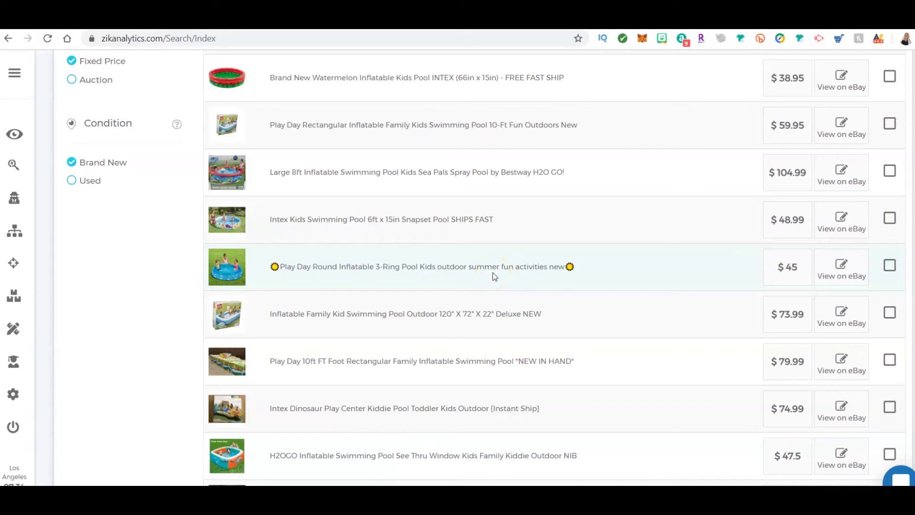
scroll(492, 276, "up", 5)
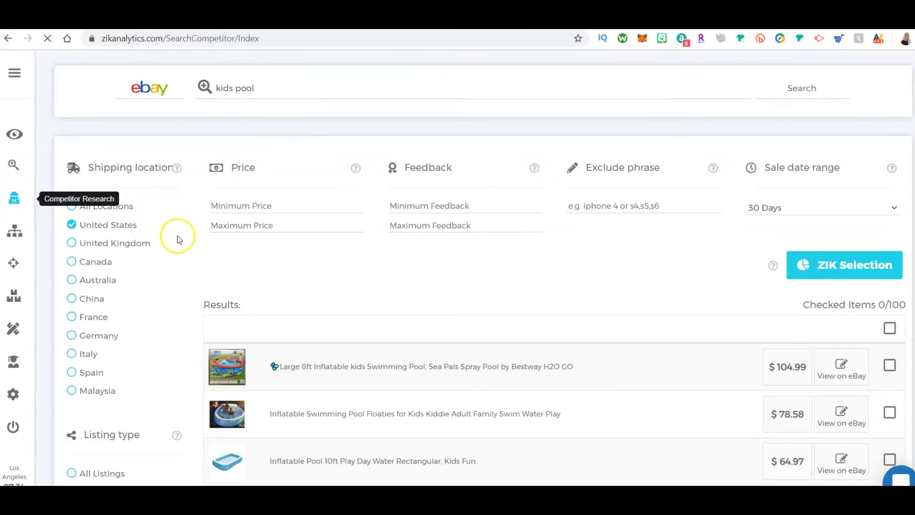
- Open Category Research and choose Home Garden from the eBay category list
left_click(271, 91)
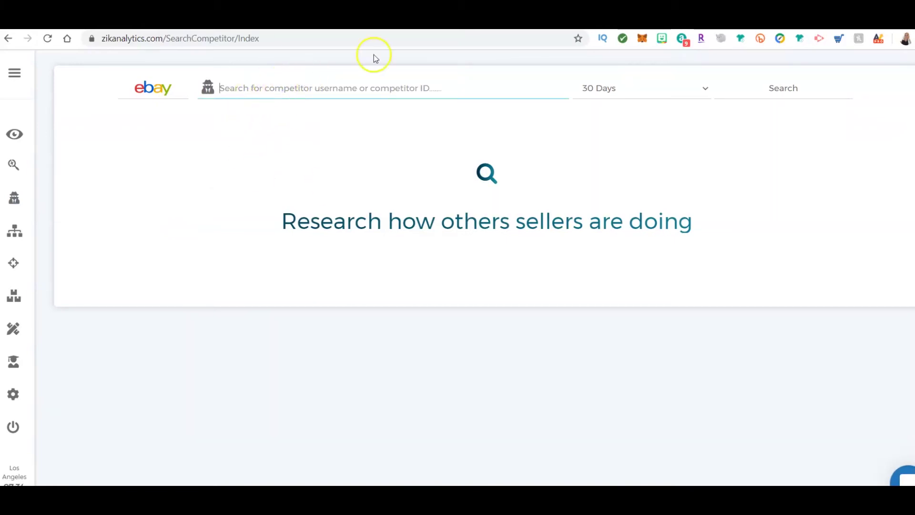
left_click(14, 236)
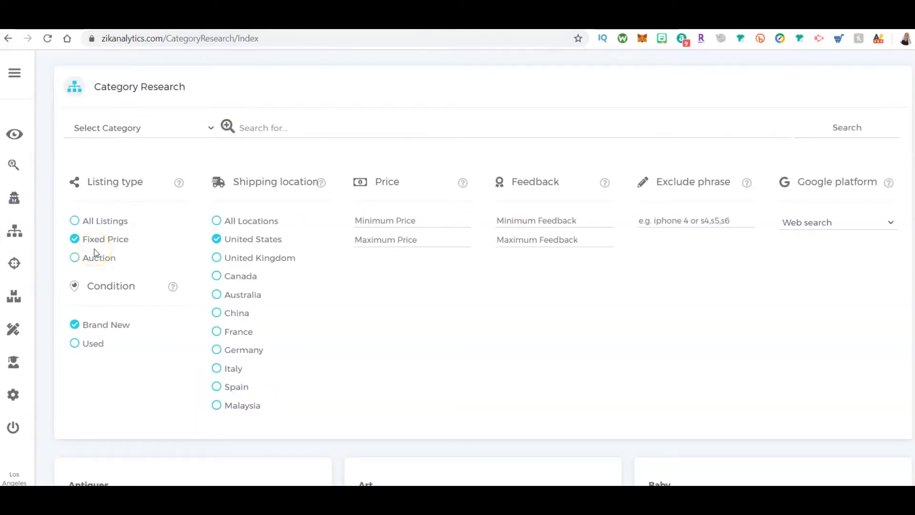
left_click(176, 129)
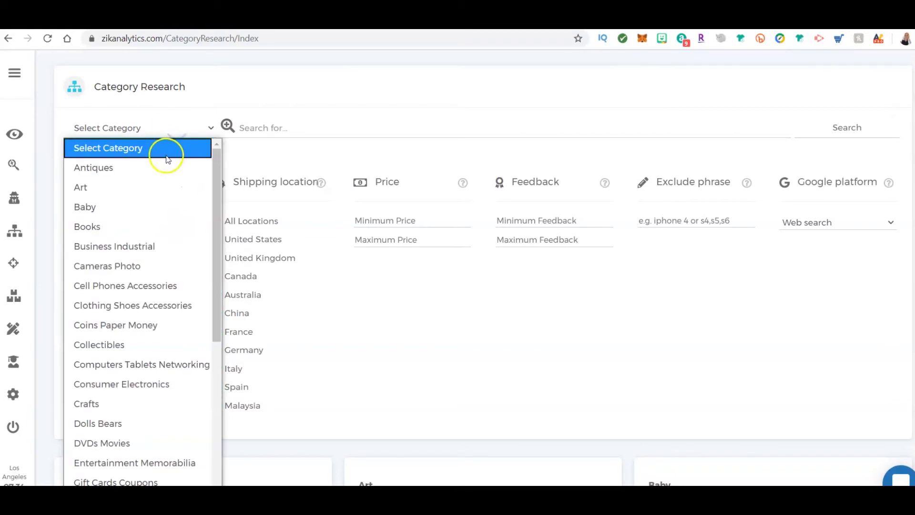
scroll(144, 346, "down", 5)
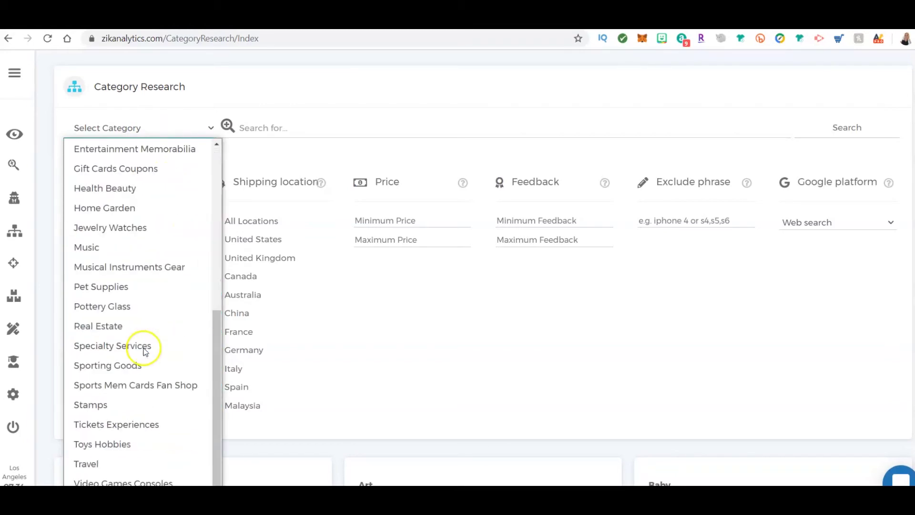
left_click(154, 207)
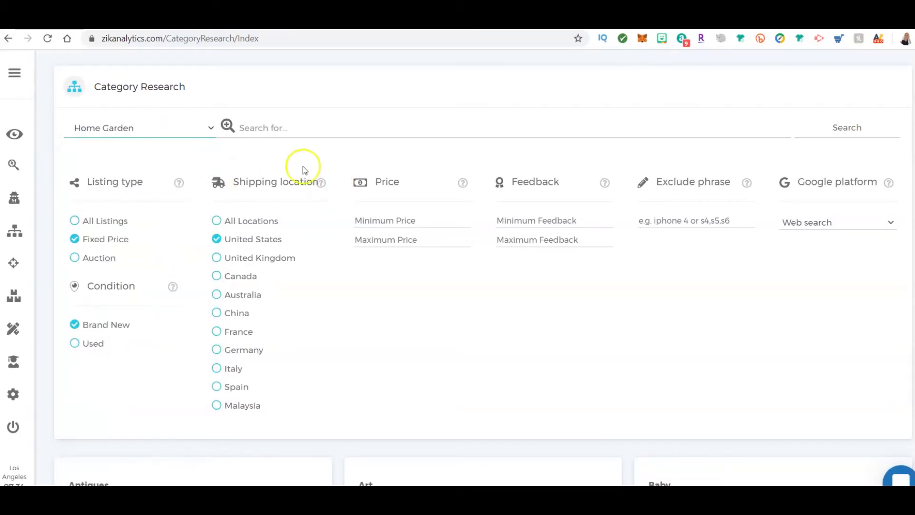
- Search the category for 'sidewalk lights' and select the 3.91% sell-through value
left_click(339, 123)
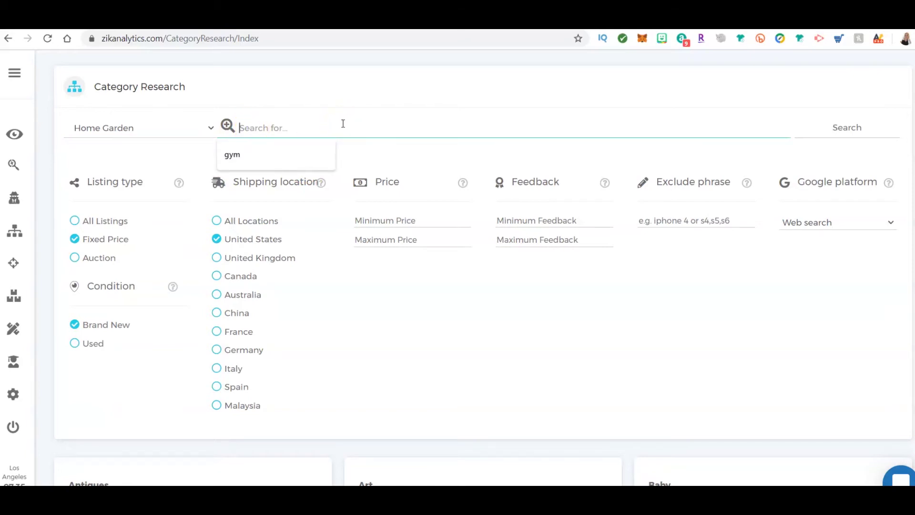
type("sidewalk lights")
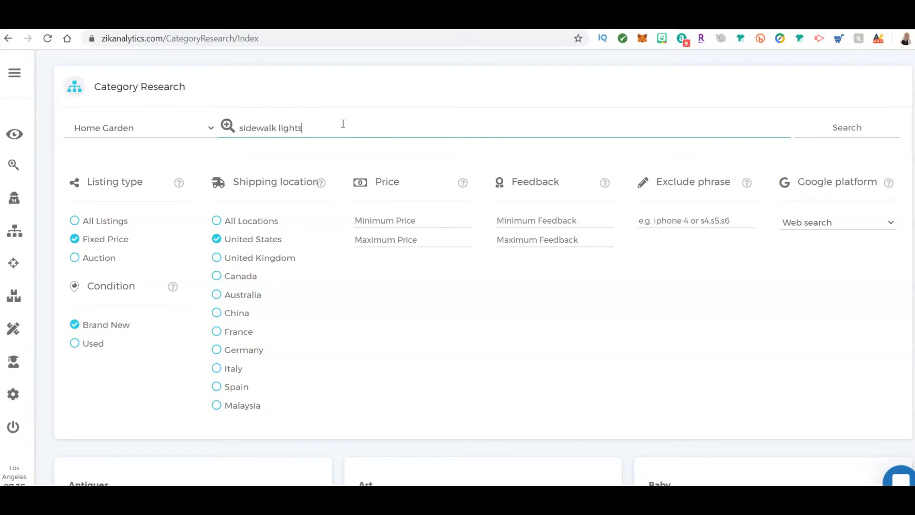
key("Return")
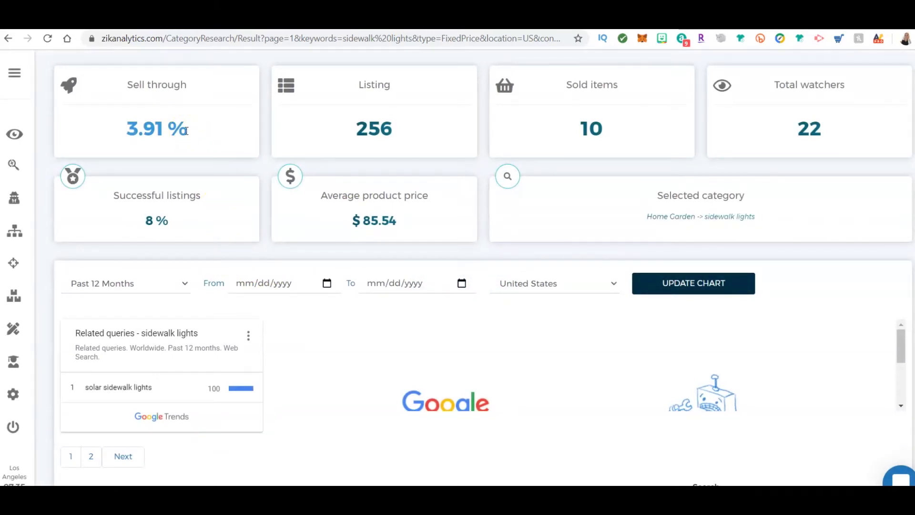
left_click_drag(127, 127, 194, 123)
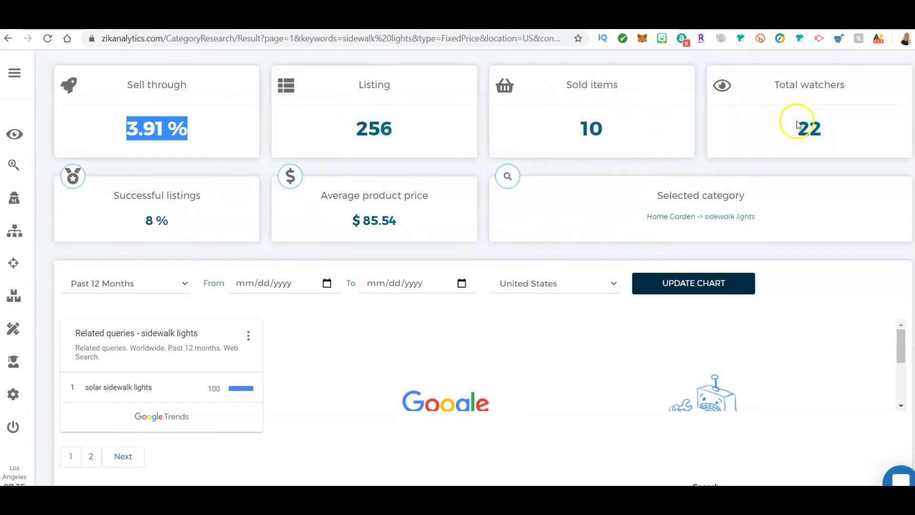
scroll(324, 235, "down", 1)
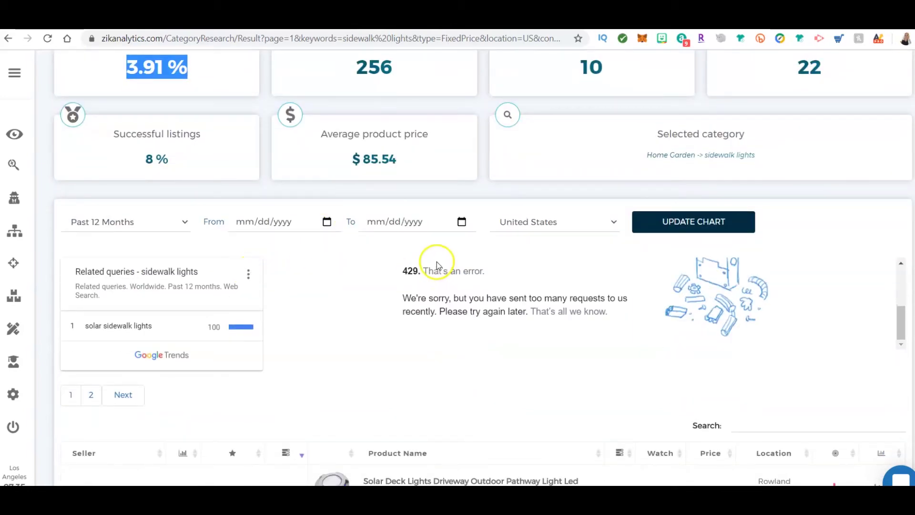
scroll(337, 290, "down", 2)
scroll(336, 291, "down", 3)
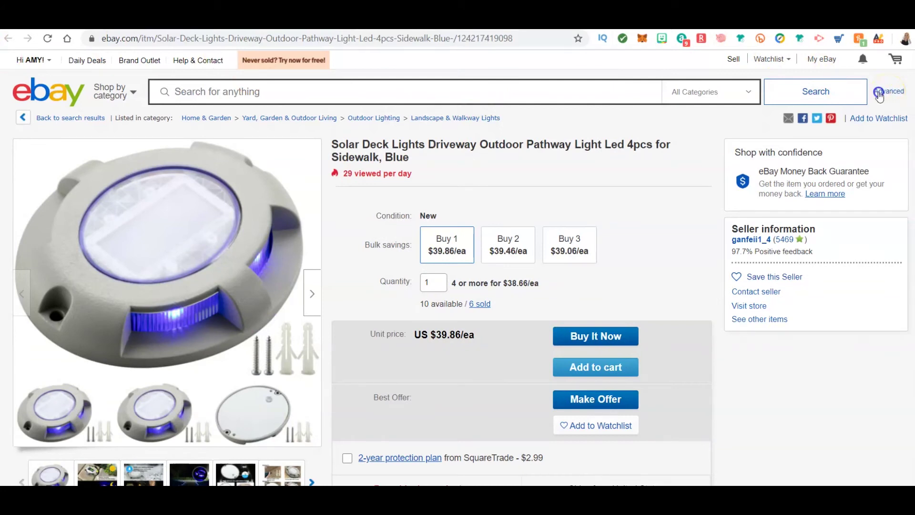
left_click(887, 91)
left_click(888, 91)
scroll(302, 224, "down", 2)
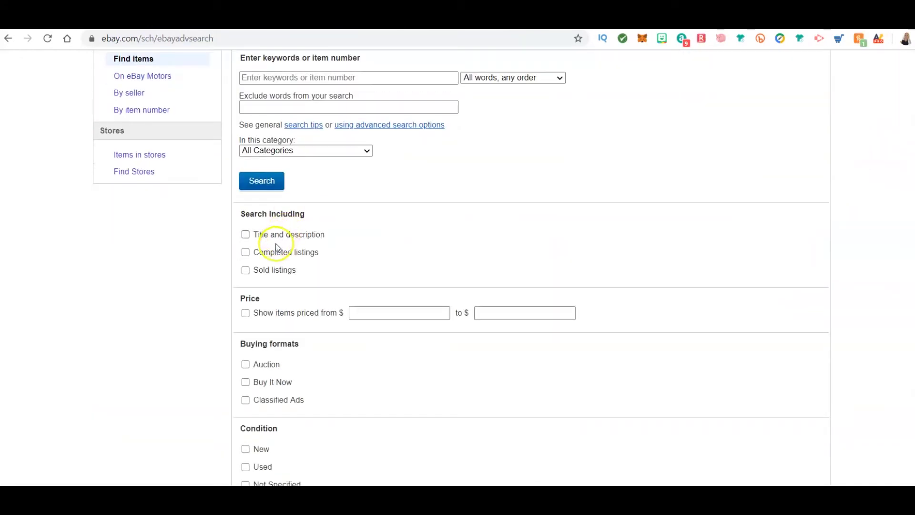
left_click(246, 252)
left_click(269, 188)
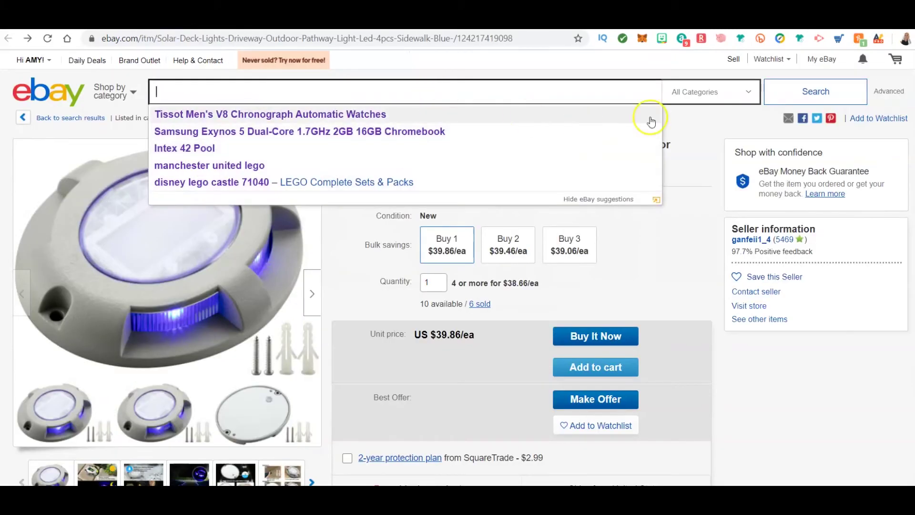
- Copy the full Solar Deck Lights title and search eBay for it
left_click(459, 188)
left_click_drag(420, 158, 334, 143)
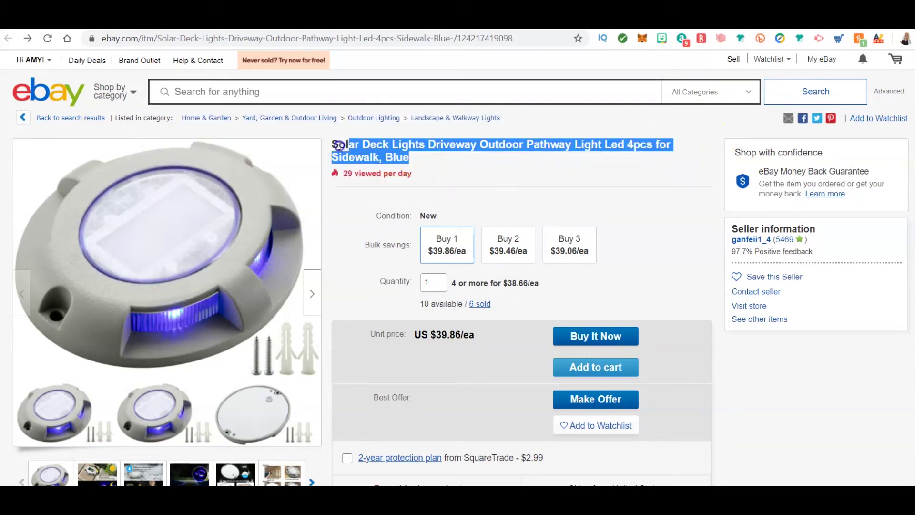
right_click(339, 155)
left_click(362, 163)
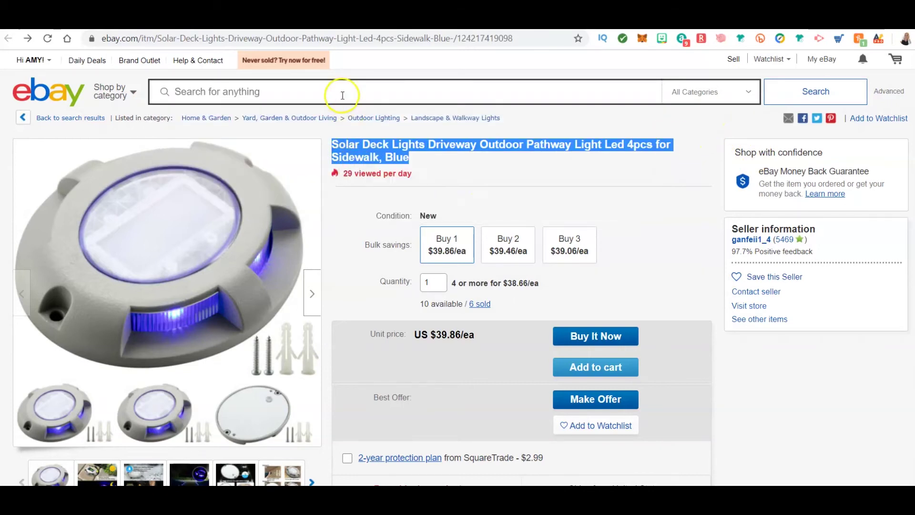
left_click(341, 91)
right_click(342, 93)
left_click(369, 189)
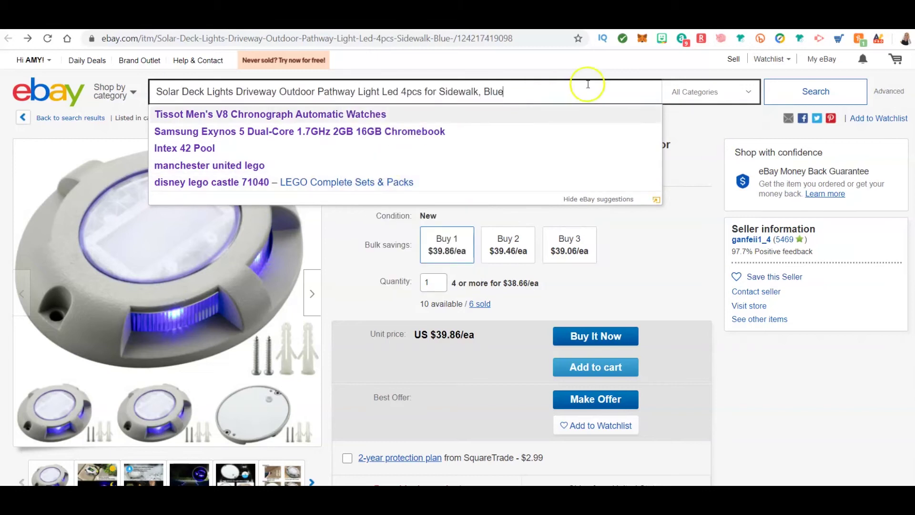
key("Return")
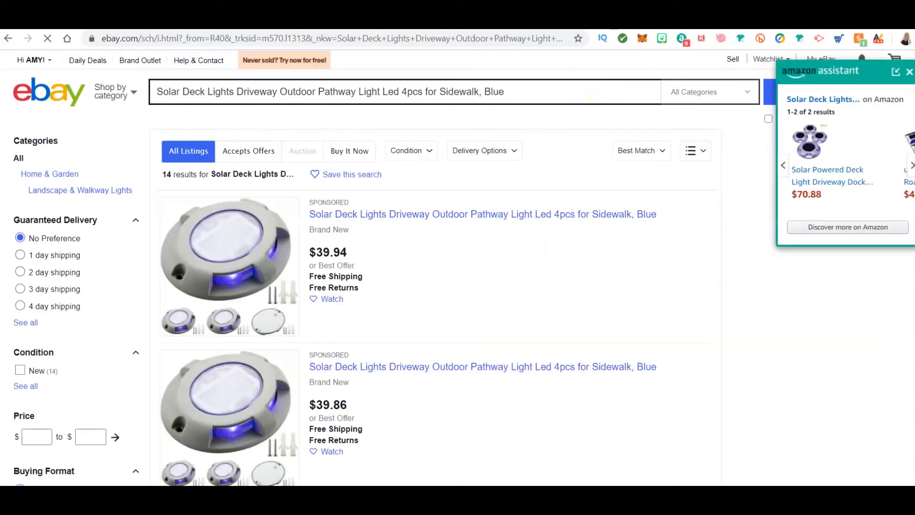
- Limit the search to completed listings in Advanced search, showing the $39.86 result
left_click(909, 71)
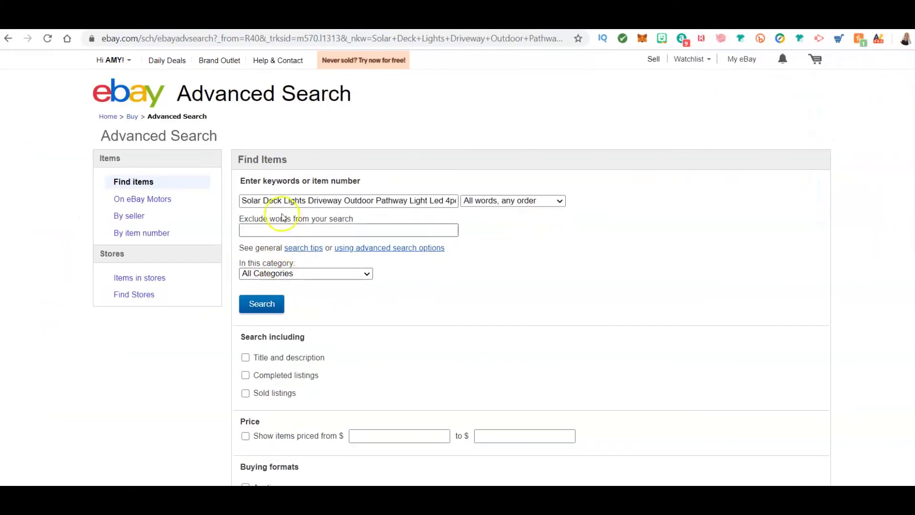
left_click(386, 200)
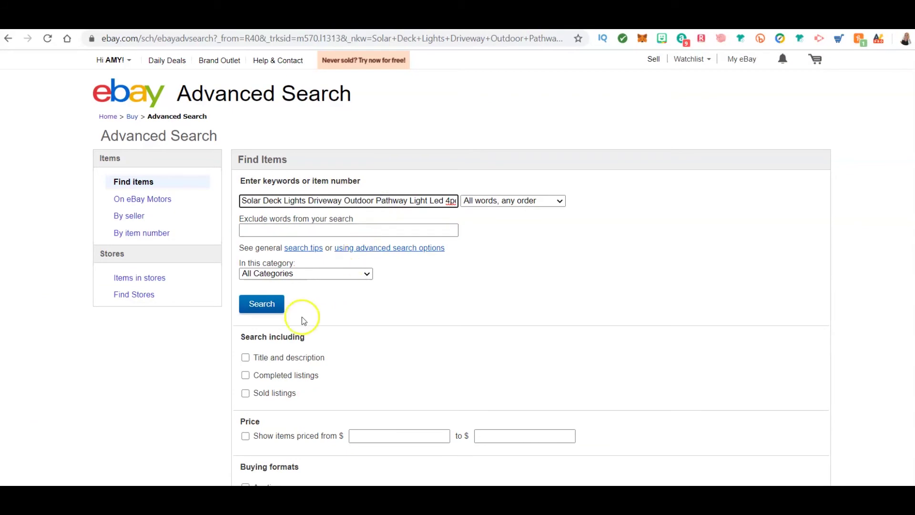
left_click(245, 374)
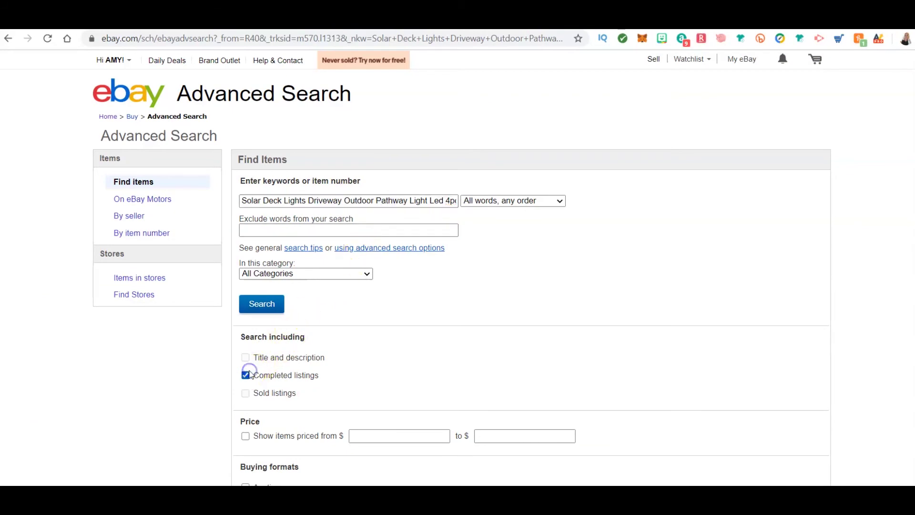
left_click(265, 305)
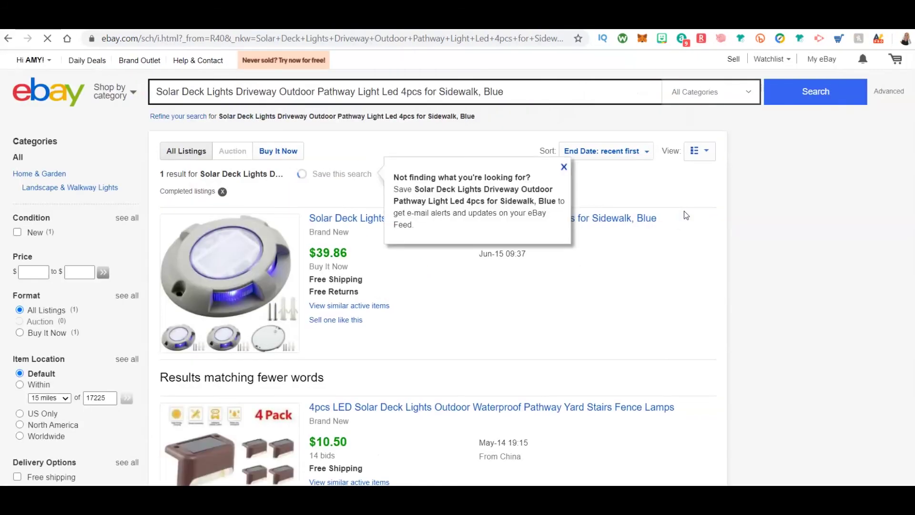
scroll(412, 326, "down", 1)
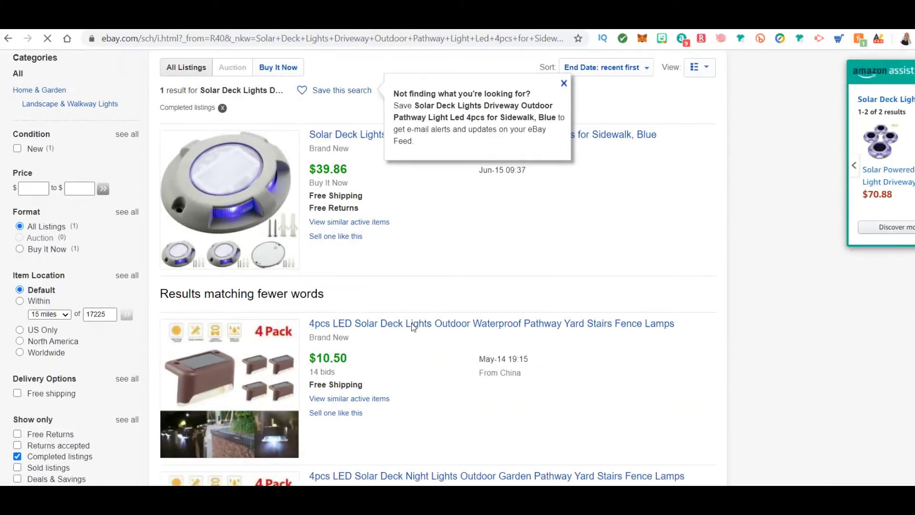
scroll(412, 326, "down", 1)
left_click_drag(348, 131, 308, 109)
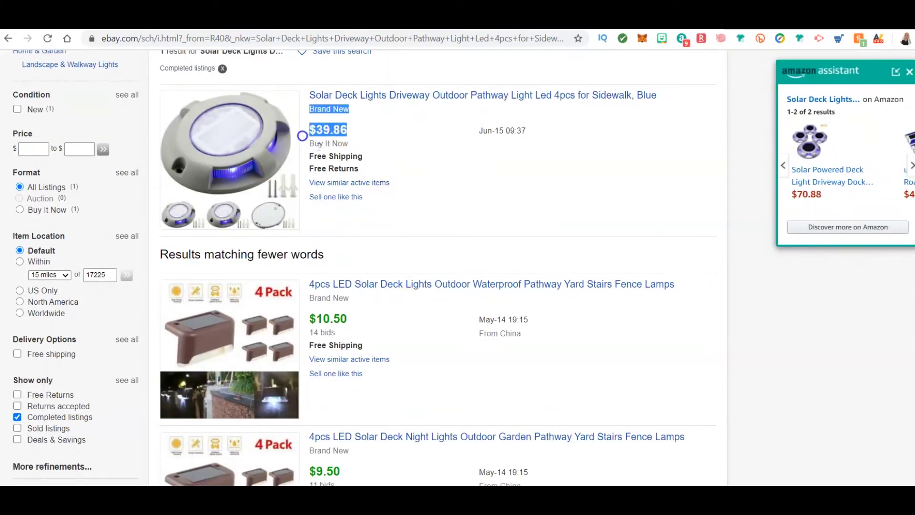
- Clear the 'Brand New' and $39.86 text selection while reviewing completed solar light listings
left_click(319, 146)
scroll(398, 273, "down", 1)
scroll(388, 268, "down", 2)
scroll(385, 271, "down", 2)
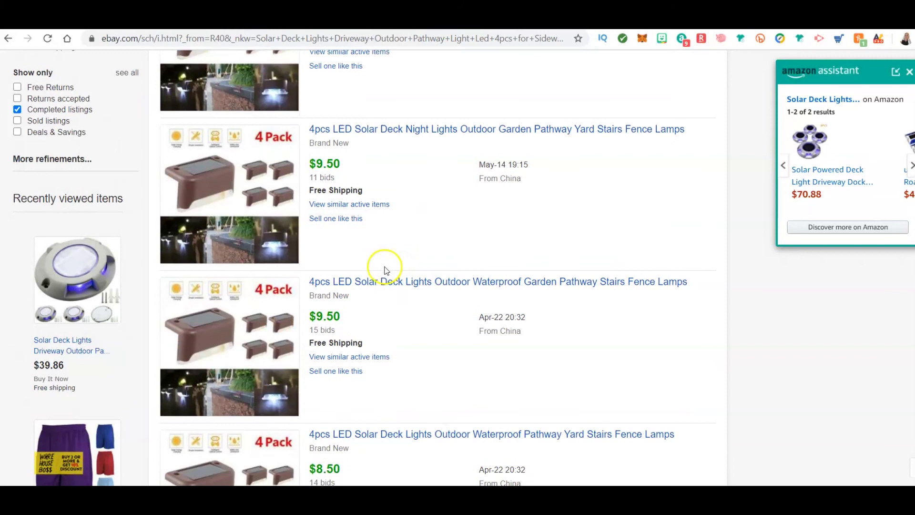
scroll(383, 264, "down", 1)
scroll(435, 204, "down", 3)
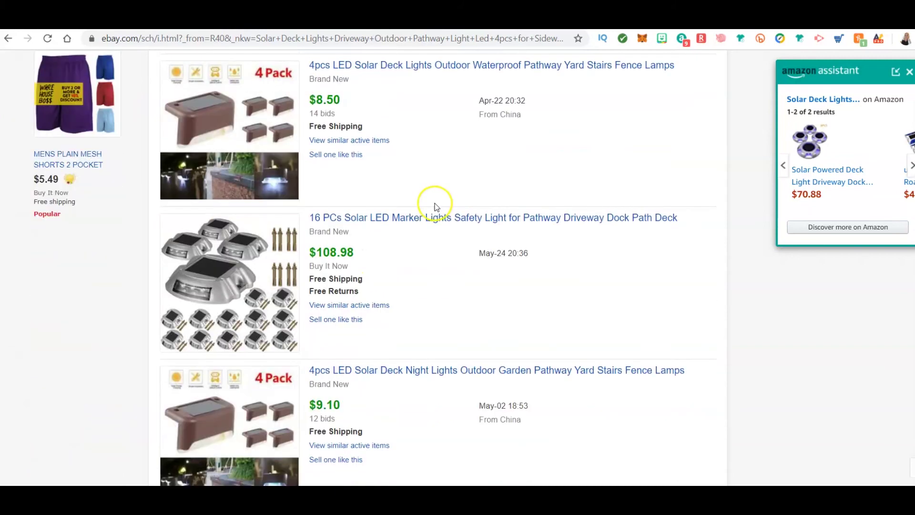
scroll(399, 241, "down", 3)
scroll(398, 242, "down", 1)
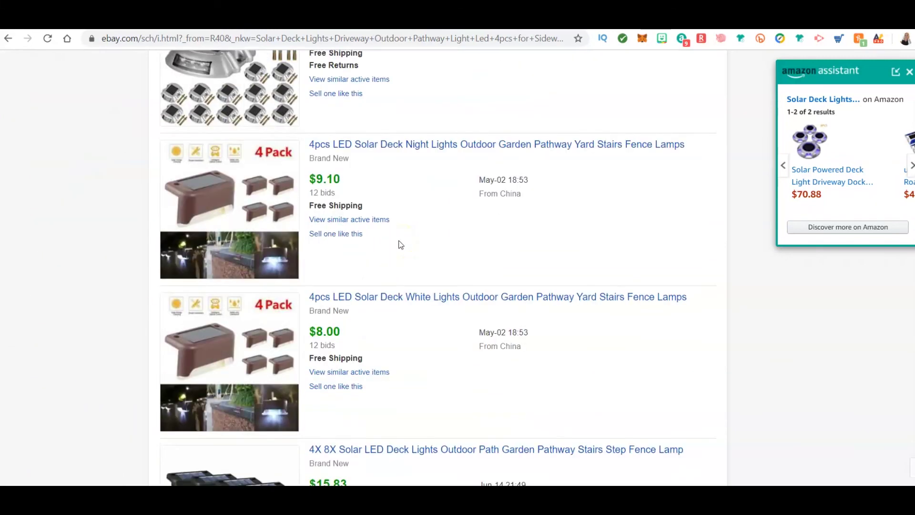
scroll(399, 243, "down", 2)
scroll(399, 244, "down", 3)
scroll(399, 243, "down", 2)
scroll(399, 244, "down", 1)
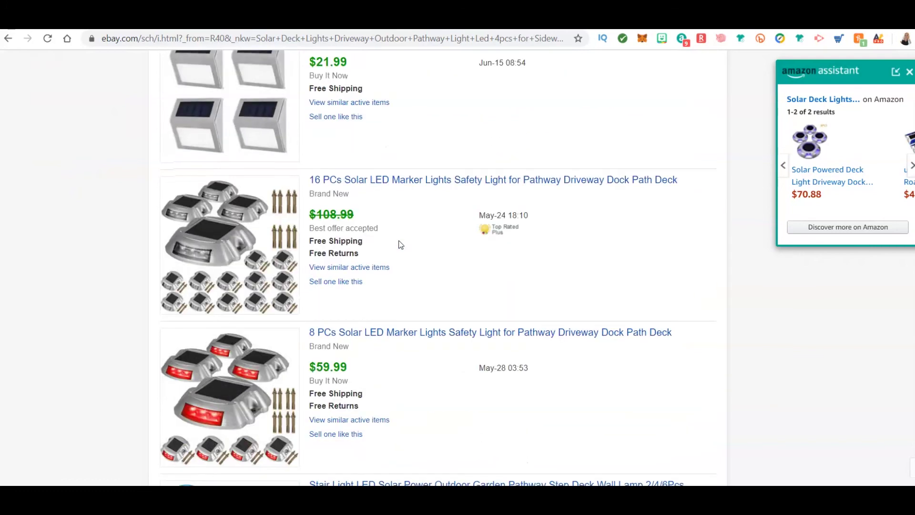
scroll(399, 244, "down", 3)
scroll(400, 243, "down", 3)
scroll(399, 244, "down", 3)
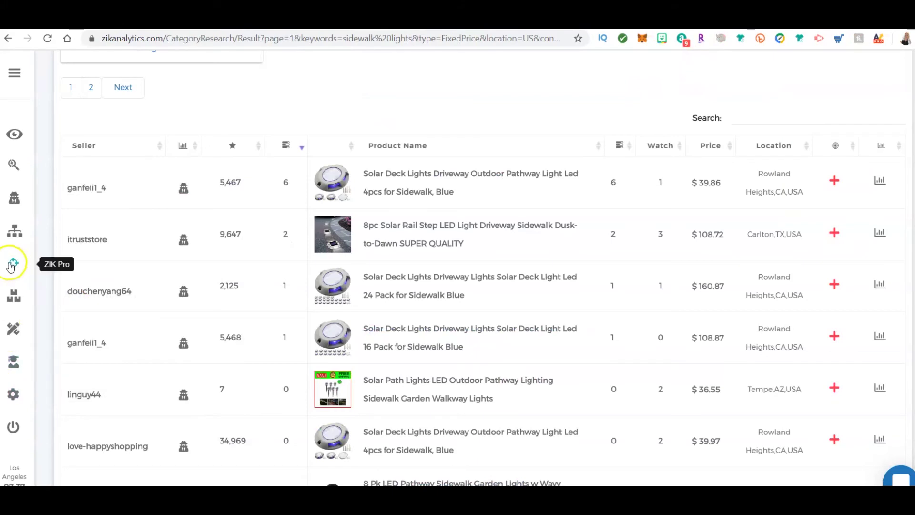
- Compare Starter, Standard and Enterprise pricing in Wholesale Product Database, then open Title Builder
left_click(16, 266)
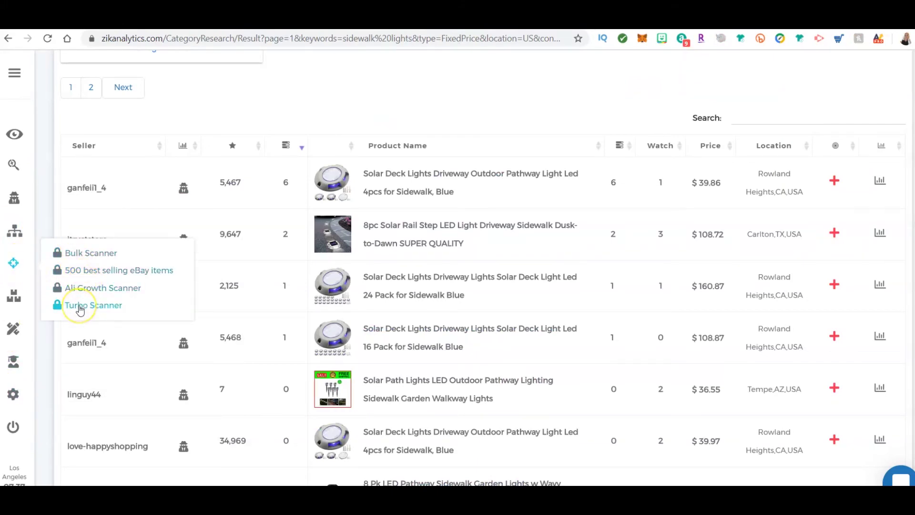
left_click(15, 296)
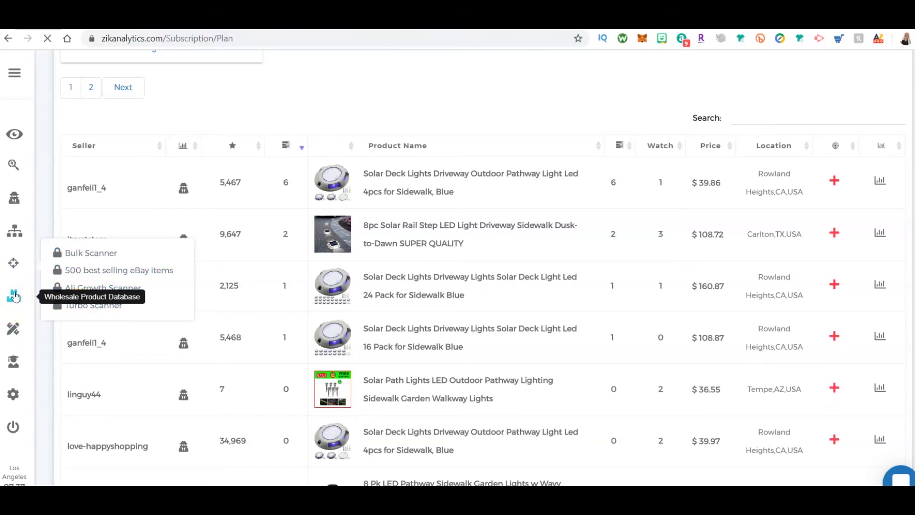
left_click(381, 178)
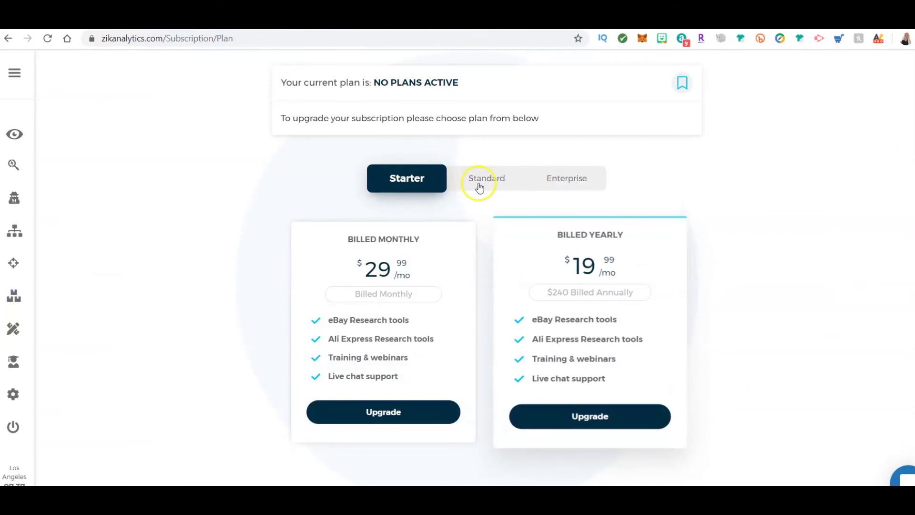
left_click(484, 187)
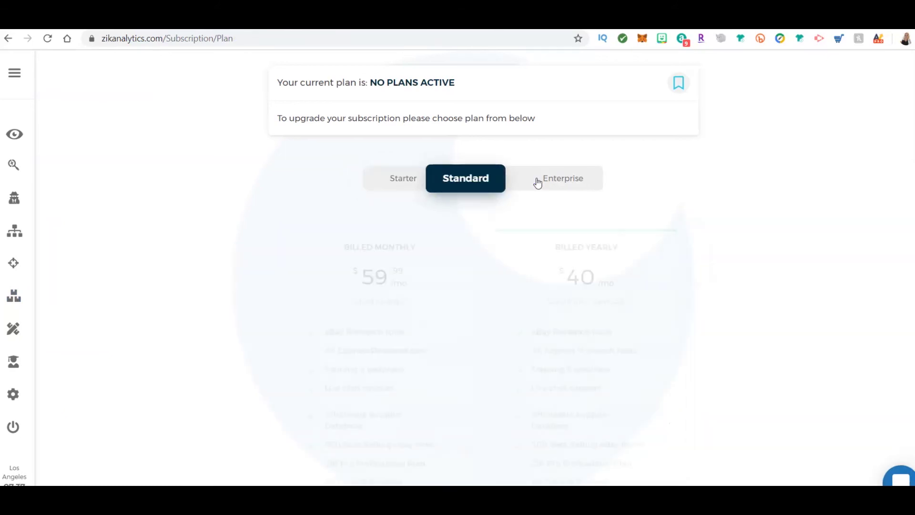
left_click(570, 188)
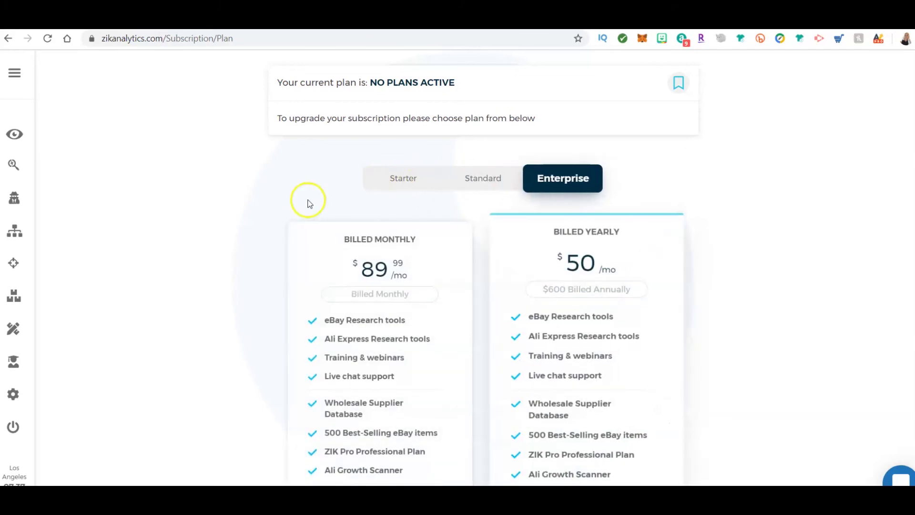
scroll(151, 273, "down", 1)
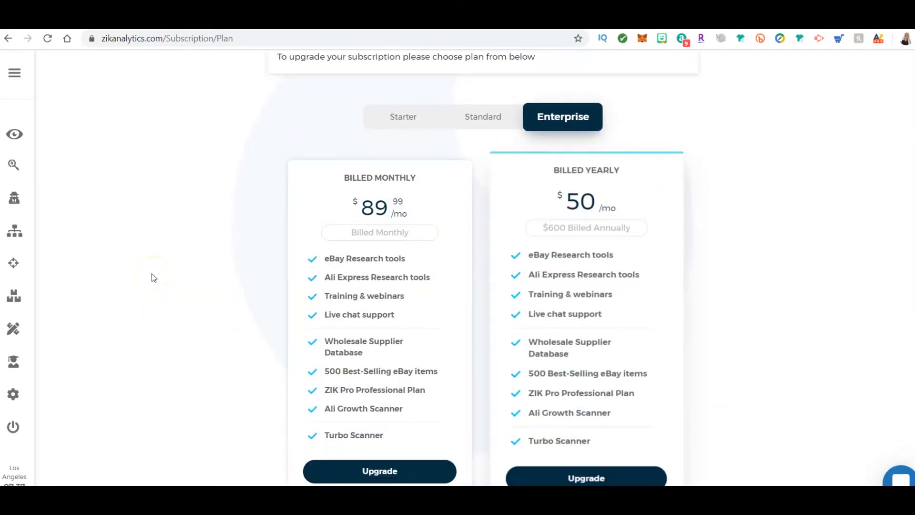
left_click(19, 302)
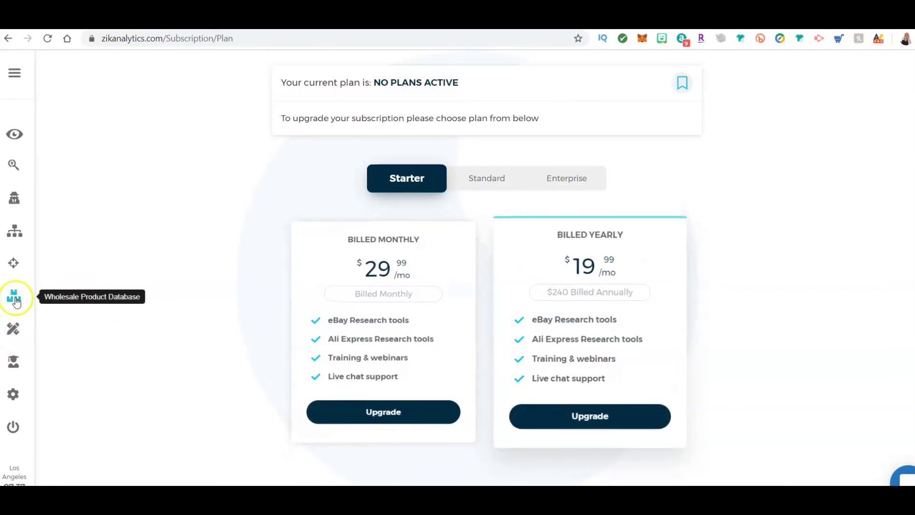
left_click(13, 330)
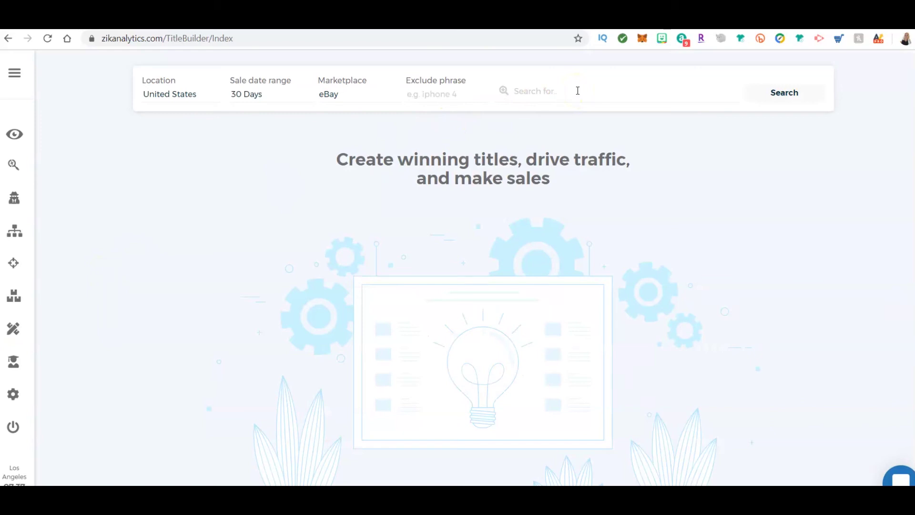
- Open ZIK Academy from the School menu in the sidebar
left_click(12, 365)
left_click(79, 351)
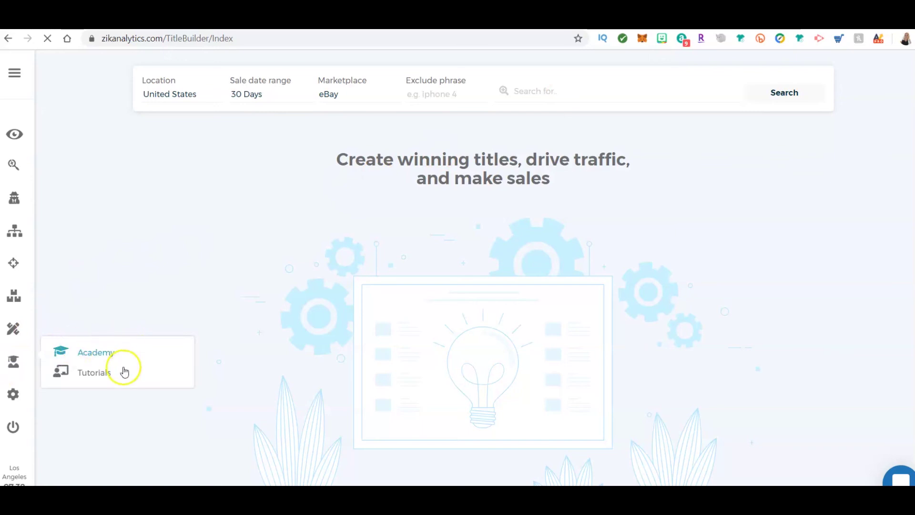